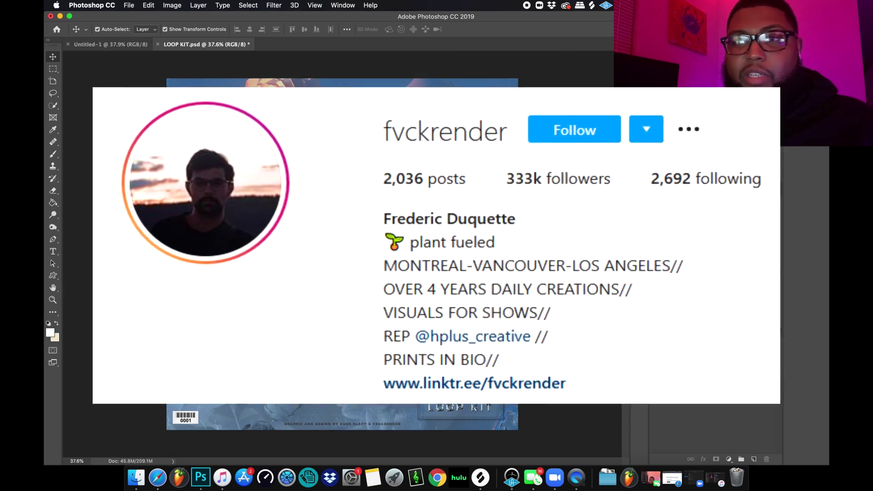
Hide Group 1 to reveal the blue roses-and-chains LOOP KIT artwork alone
{"action": "left_click", "coordinate": [657, 387]}
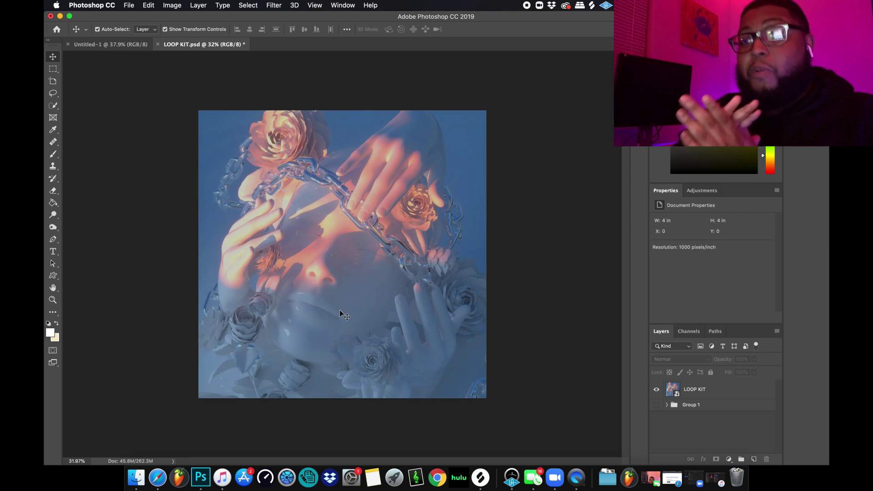
Clear the LOOP KIT and GO 2 layers so only Group 1 remains, with the asset folder in front
{"action": "scroll", "coordinate": [340, 309], "scroll_direction": "up", "scroll_amount": 1}
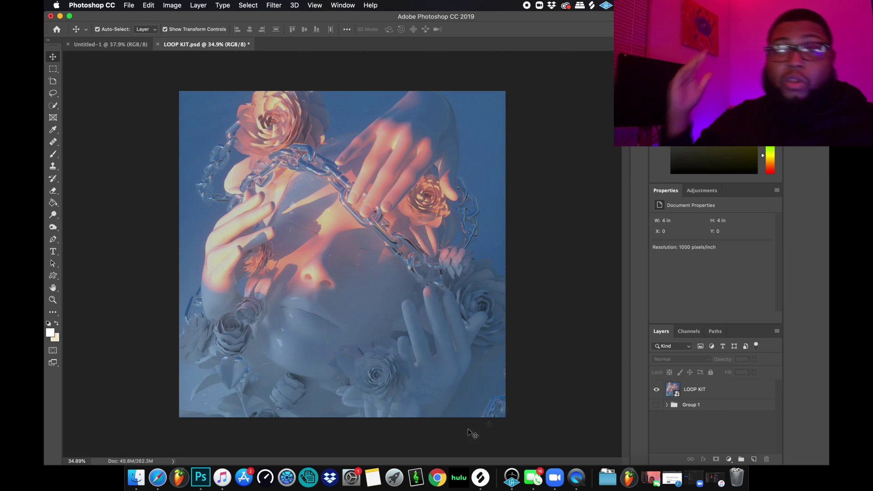
{"action": "left_click", "coordinate": [142, 475]}
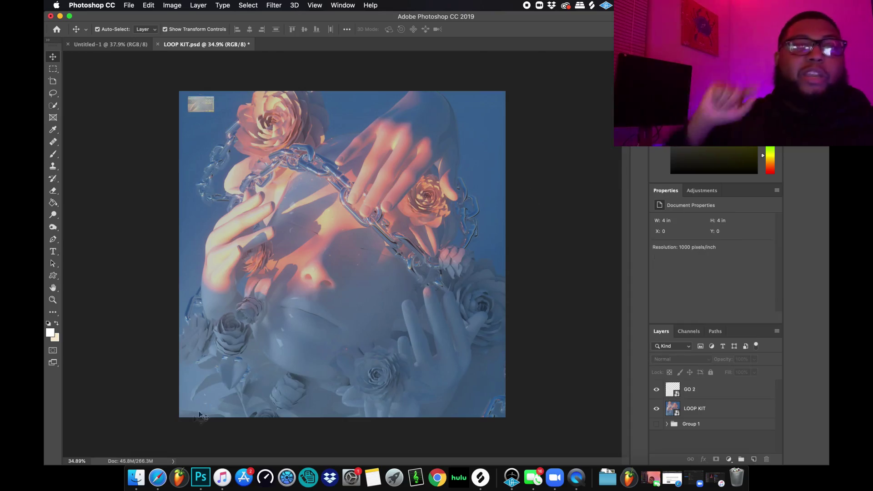
{"action": "left_click", "coordinate": [157, 477]}
{"action": "left_click", "coordinate": [107, 425]}
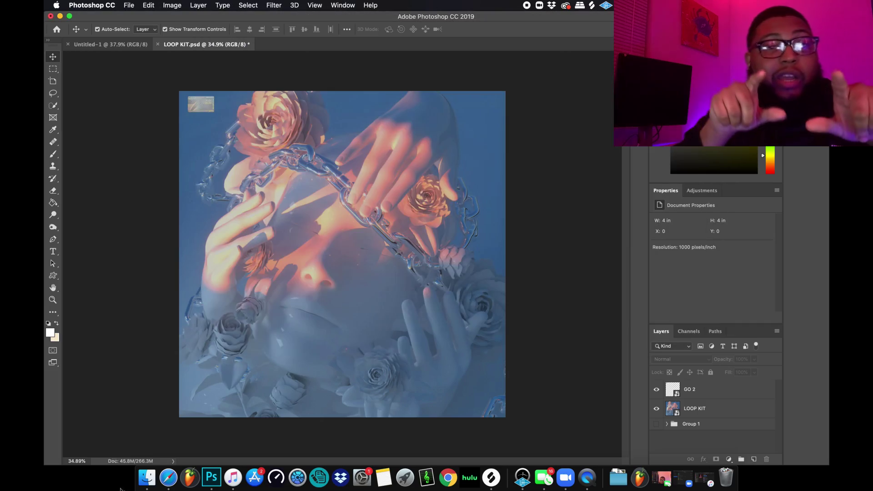
{"action": "left_click", "coordinate": [140, 481]}
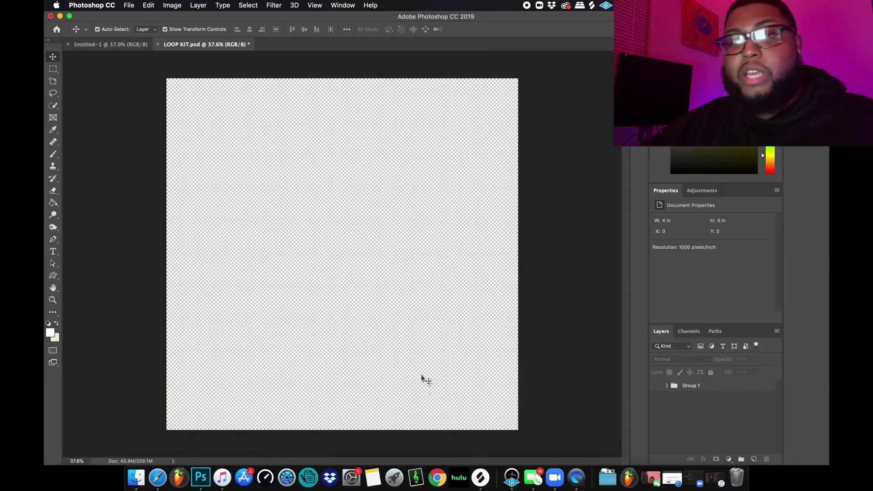
Place LOOP KIT.png on the canvas, then bring in the GO 2.png hologram sticker
{"action": "left_click", "coordinate": [136, 478]}
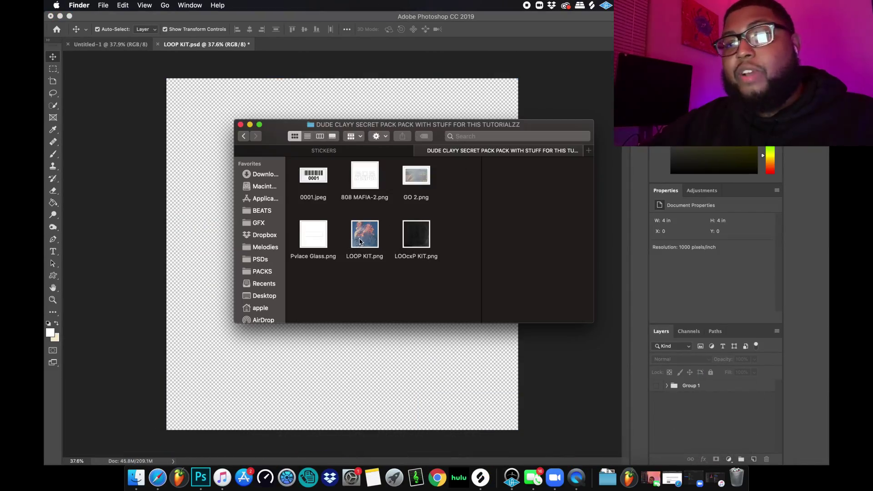
{"action": "left_click_drag", "start_coordinate": [313, 355], "coordinate": [314, 357]}
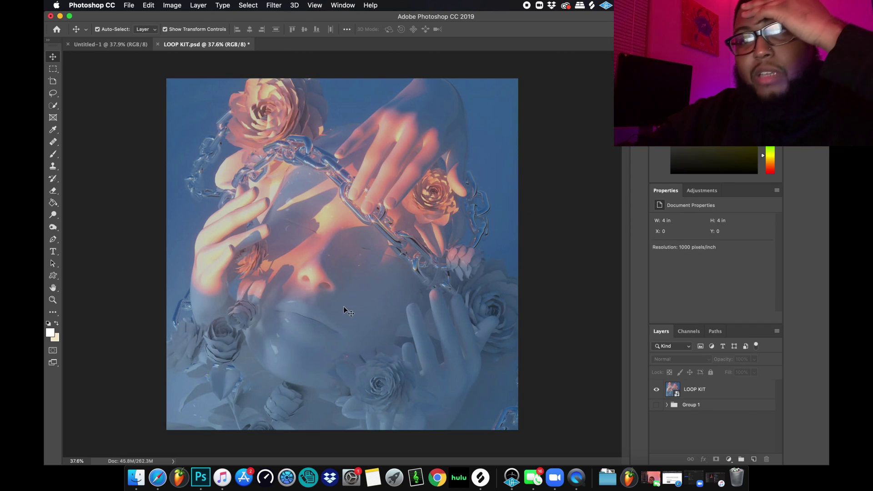
{"action": "scroll", "coordinate": [340, 309], "scroll_direction": "up", "scroll_amount": 6}
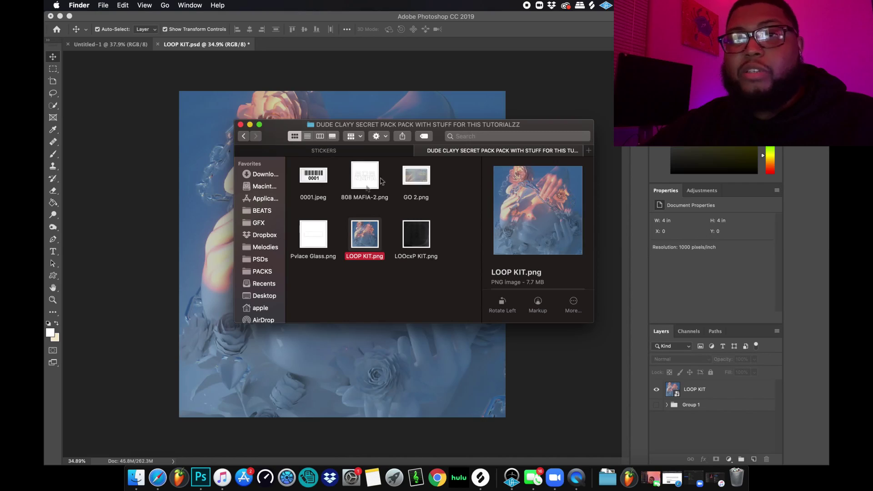
{"action": "left_click_drag", "start_coordinate": [223, 170], "coordinate": [225, 173]}
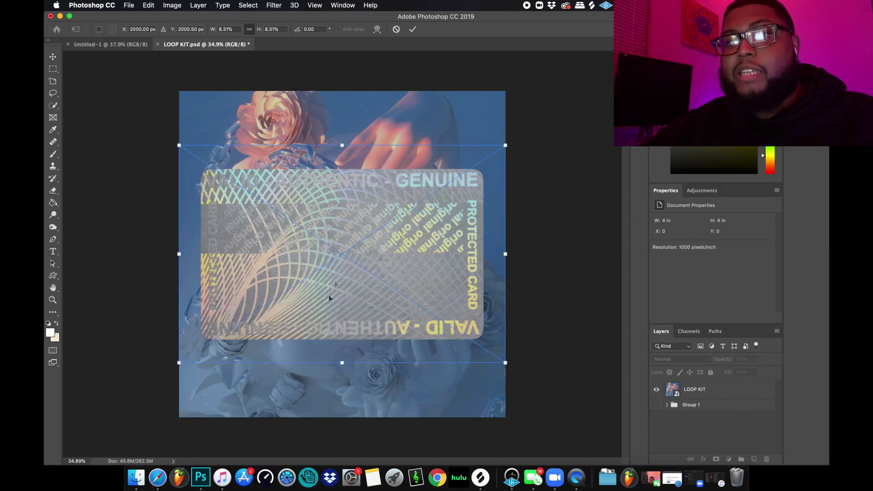
Shrink the GO 2 sticker into the top-left corner, then drop in the 808 MAFIA logo
{"action": "left_click_drag", "start_coordinate": [342, 146], "coordinate": [339, 294]}
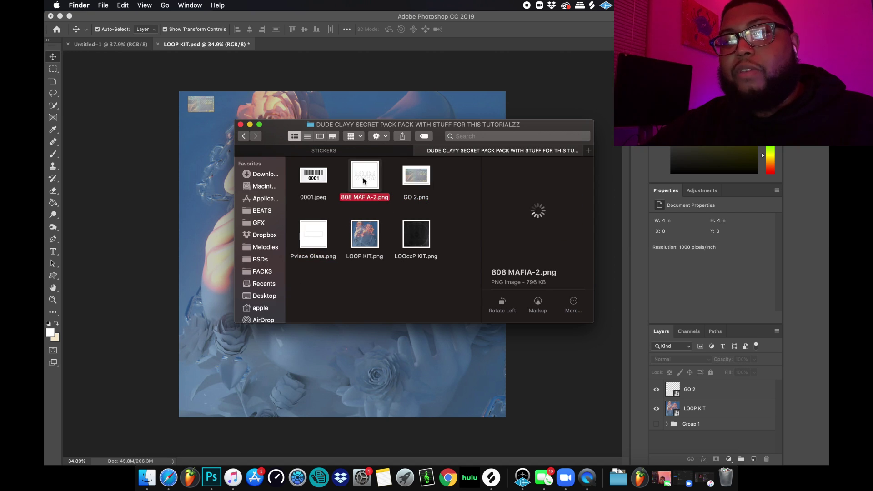
{"action": "left_click_drag", "start_coordinate": [287, 326], "coordinate": [281, 371]}
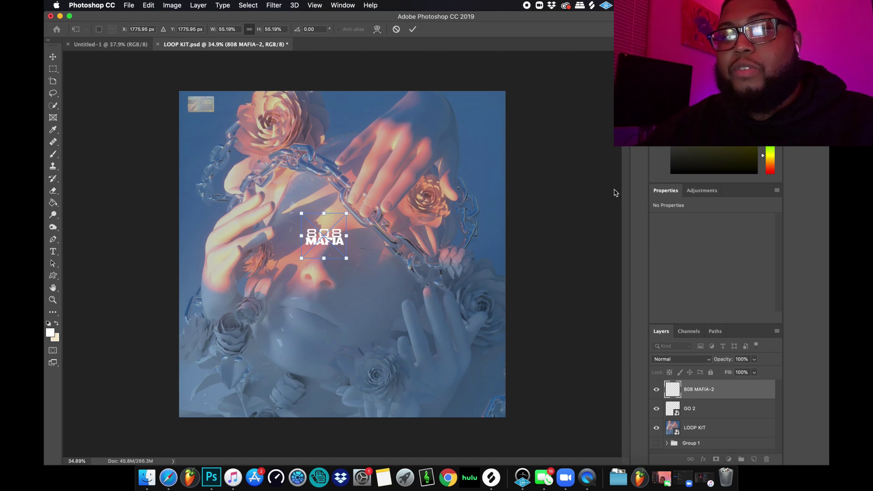
Give the 808 MAFIA logo Bevel & Emboss and a sampled blue Color Overlay at 50% opacity
{"action": "double_click", "coordinate": [743, 389]}
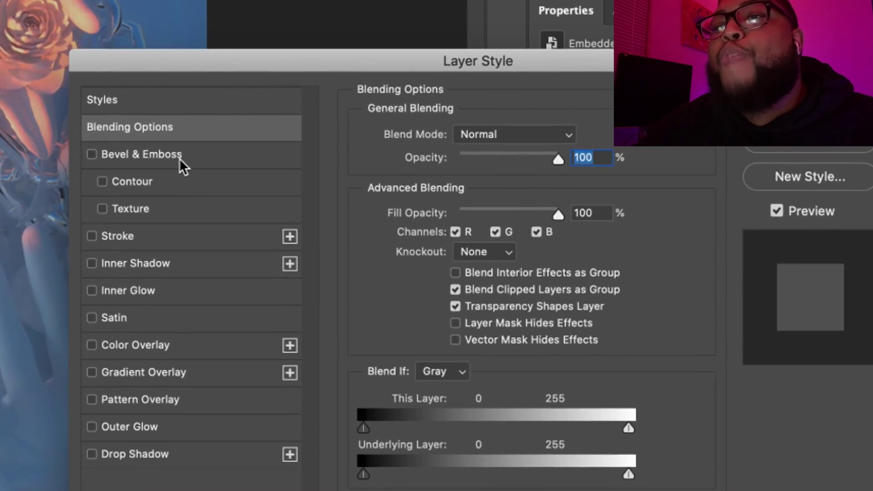
{"action": "left_click", "coordinate": [223, 158]}
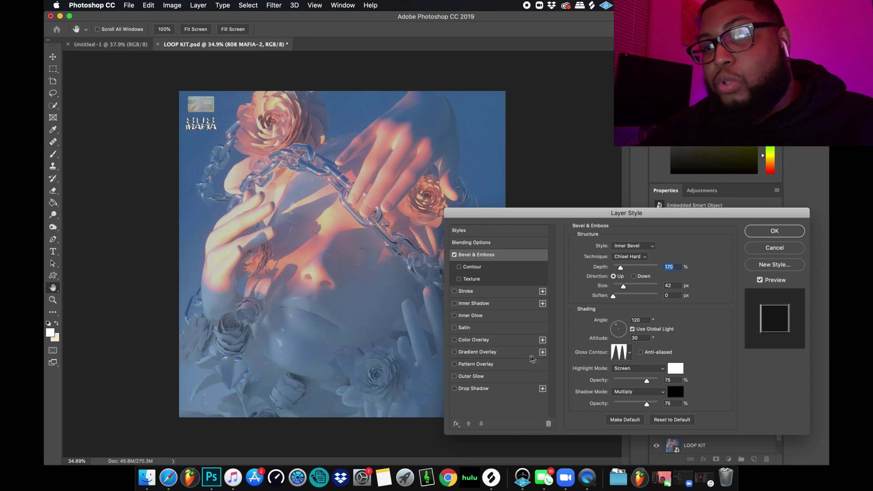
{"action": "left_click", "coordinate": [468, 352]}
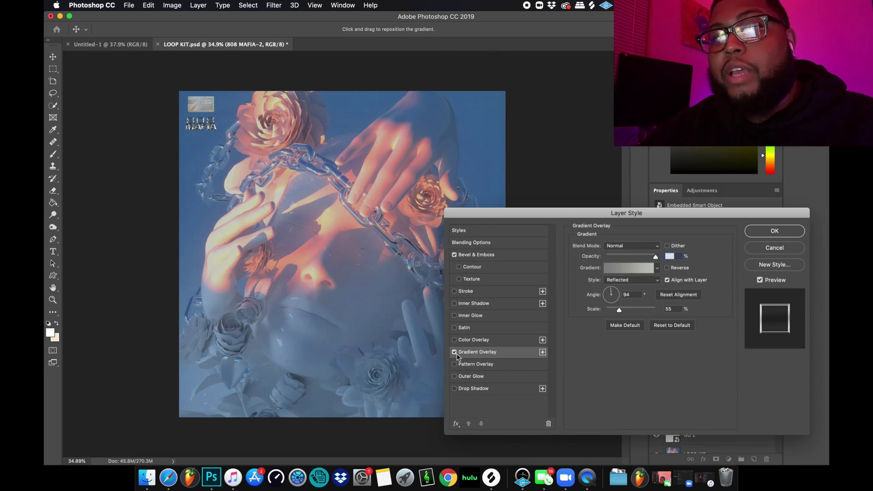
{"action": "left_click", "coordinate": [454, 353]}
{"action": "left_click", "coordinate": [482, 340]}
{"action": "left_click", "coordinate": [674, 250]}
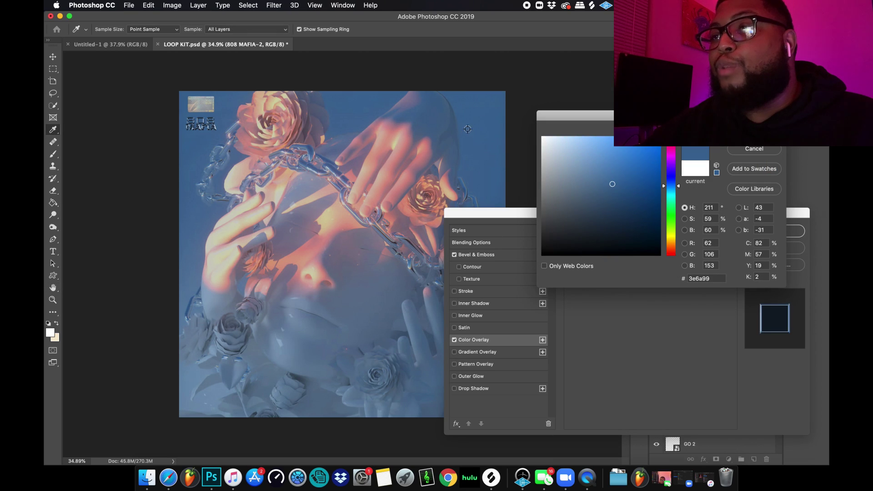
{"action": "key", "text": "Return"}
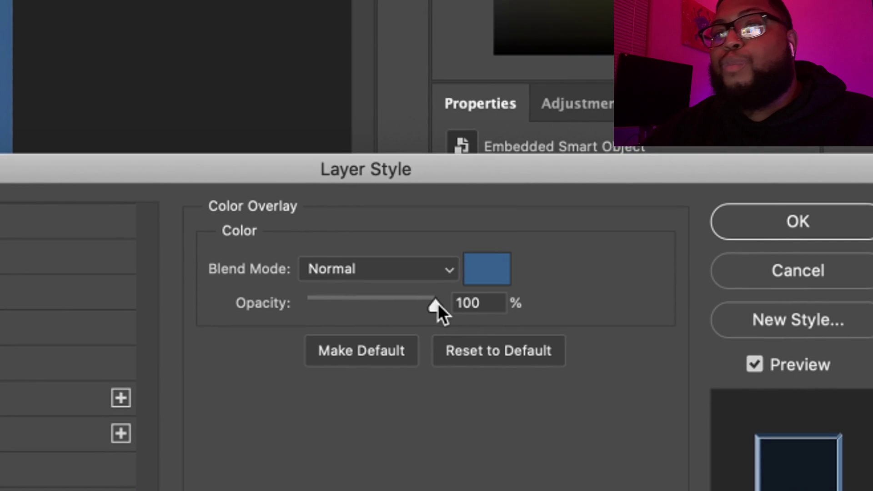
{"action": "left_click_drag", "start_coordinate": [653, 260], "coordinate": [628, 269]}
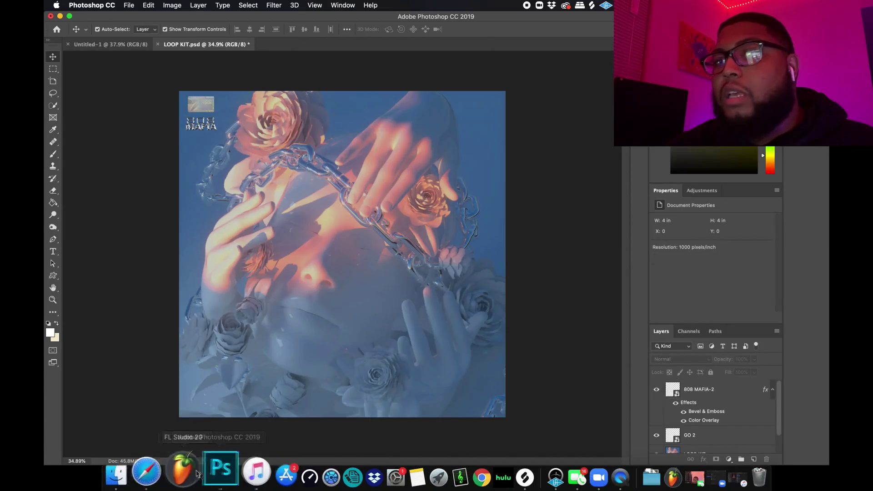
{"action": "left_click", "coordinate": [147, 477]}
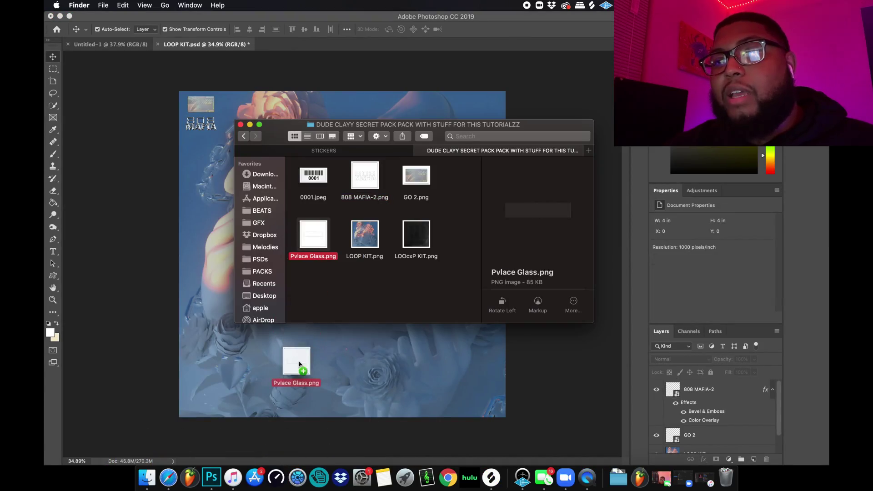
Place Pvlace Glass.png on the canvas and rotate it 90° clockwise
{"action": "left_click_drag", "start_coordinate": [298, 364], "coordinate": [299, 364]}
{"action": "right_click", "coordinate": [408, 364]}
{"action": "left_click", "coordinate": [472, 345]}
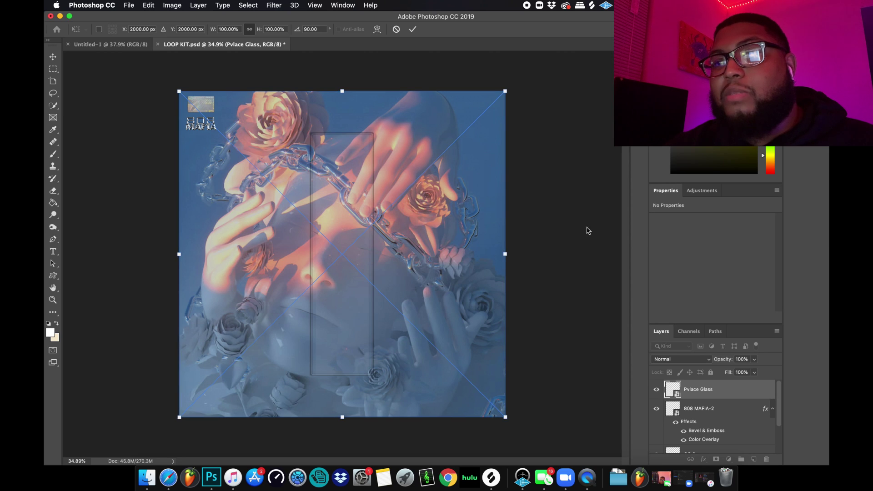
{"action": "left_click", "coordinate": [451, 260]}
Enlarge the glass panel and position it along the cover's right side
{"action": "key", "text": "super+t"}
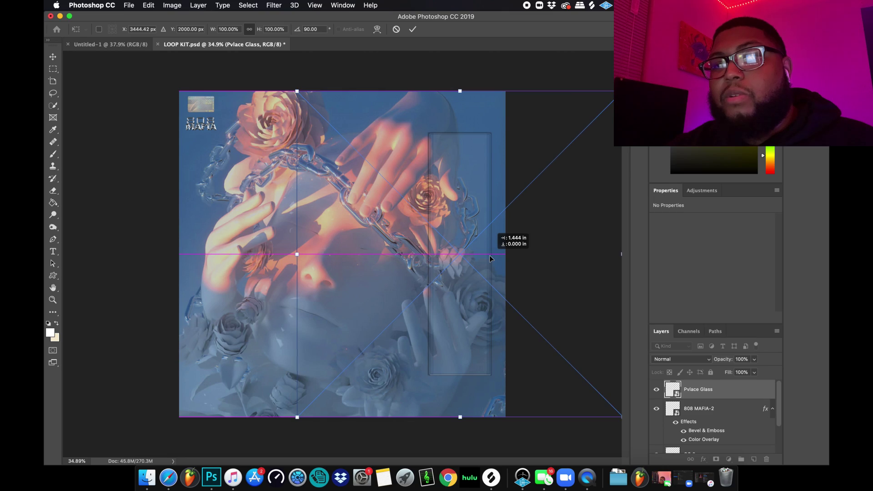
{"action": "left_click_drag", "start_coordinate": [291, 256], "coordinate": [214, 274]}
{"action": "left_click_drag", "start_coordinate": [419, 303], "coordinate": [455, 304]}
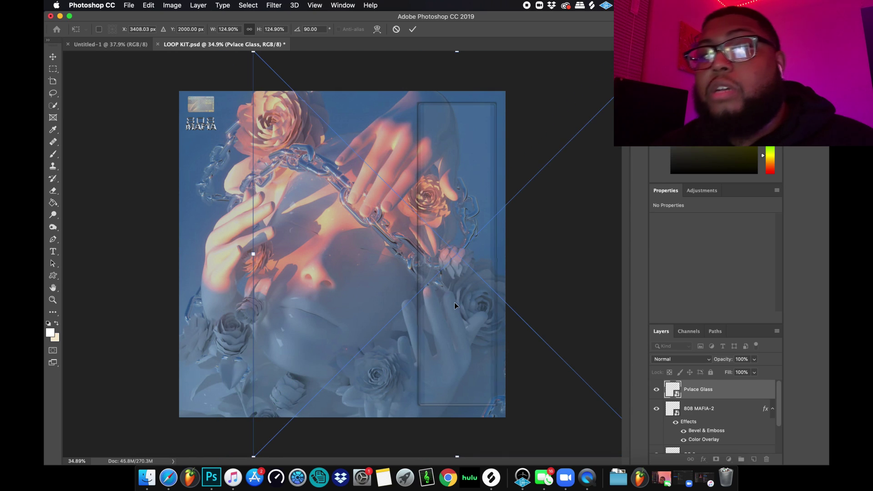
{"action": "key", "text": "shift+Left"}
{"action": "key", "text": "shift+Left"}
{"action": "key", "text": "Return"}
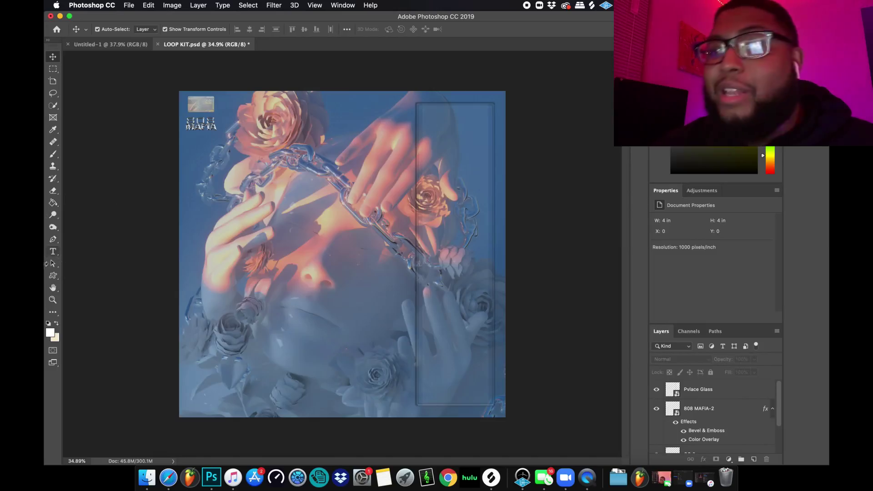
Type PVLACE and scale it up to fill the glass panel vertically
{"action": "left_click", "coordinate": [54, 257]}
{"action": "left_click", "coordinate": [233, 238]}
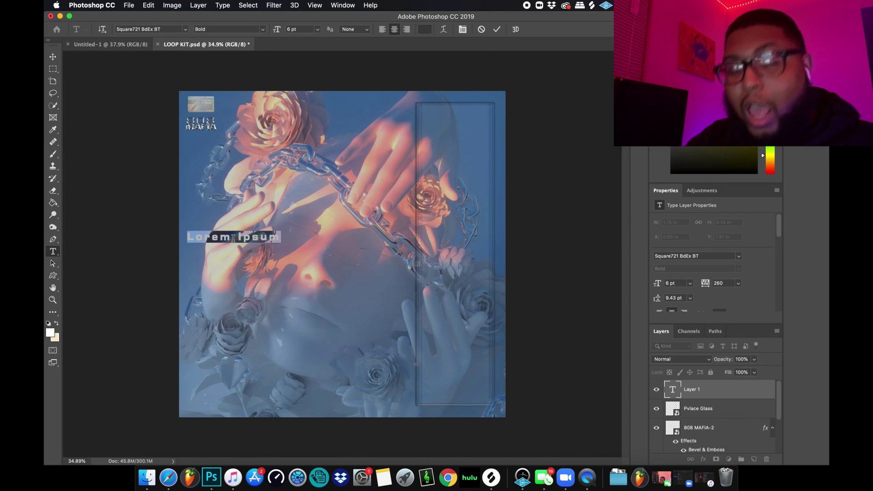
{"action": "type", "text": "PVL"}
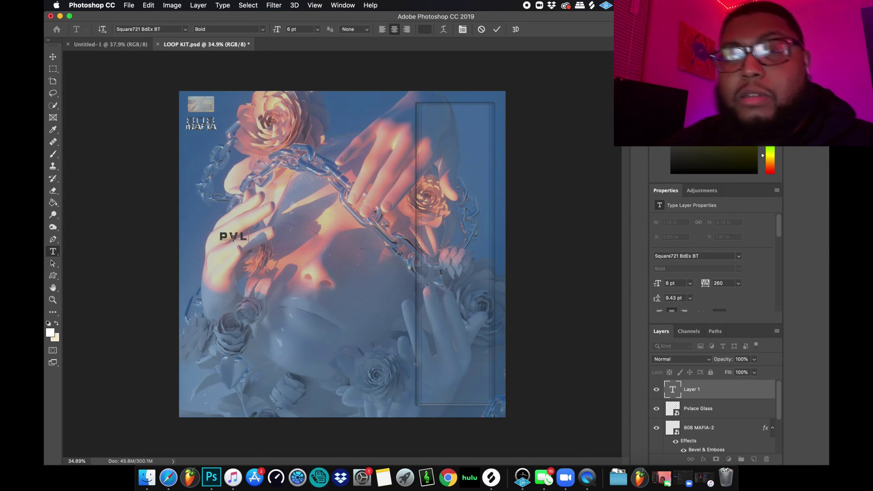
{"action": "type", "text": "ACE"}
{"action": "left_click_drag", "start_coordinate": [266, 236], "coordinate": [468, 236]}
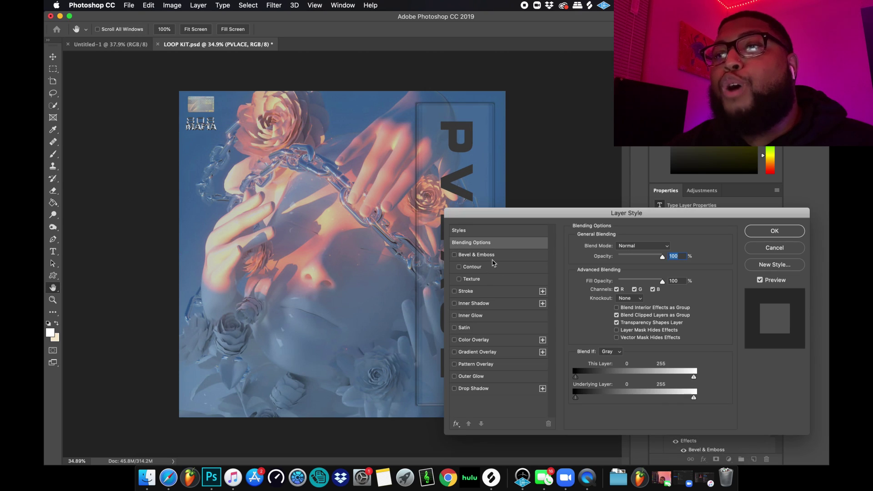
{"action": "left_click", "coordinate": [473, 253]}
Commit the PVLACE text and set its colour to white (ffffff)
{"action": "key", "text": "Return"}
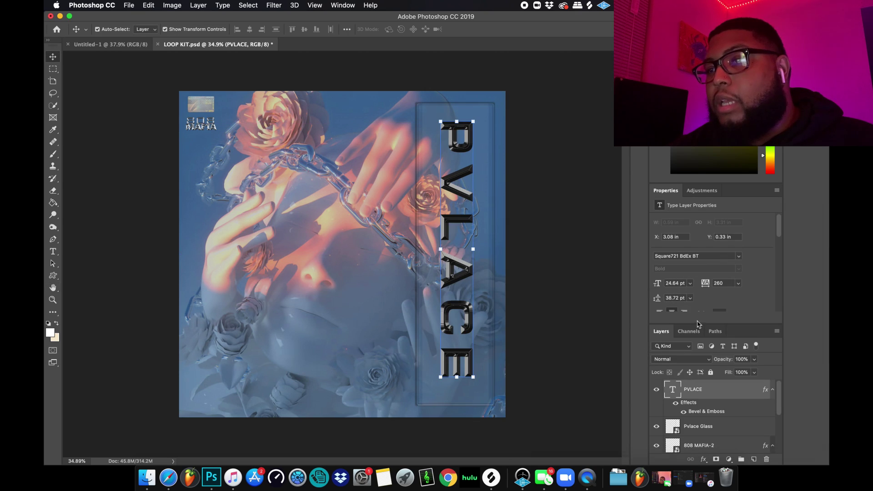
{"action": "left_click", "coordinate": [723, 313]}
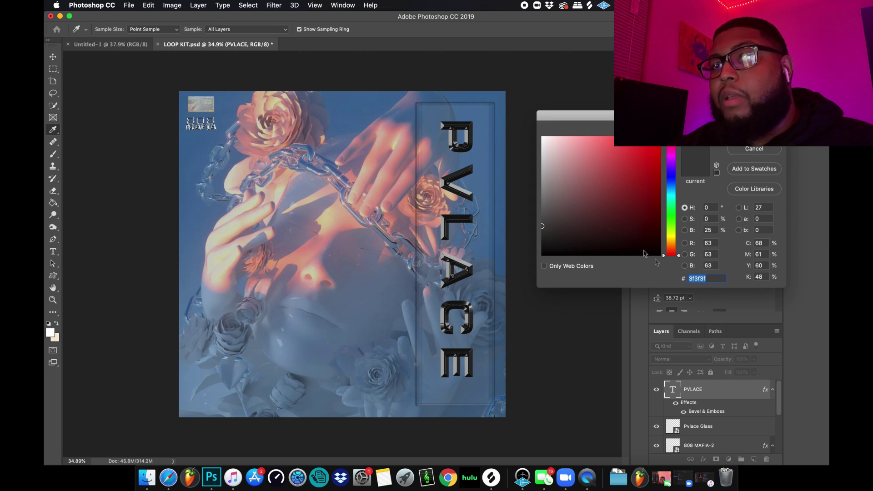
{"action": "left_click", "coordinate": [700, 278]}
{"action": "type", "text": "ffffff"}
{"action": "key", "text": "Return"}
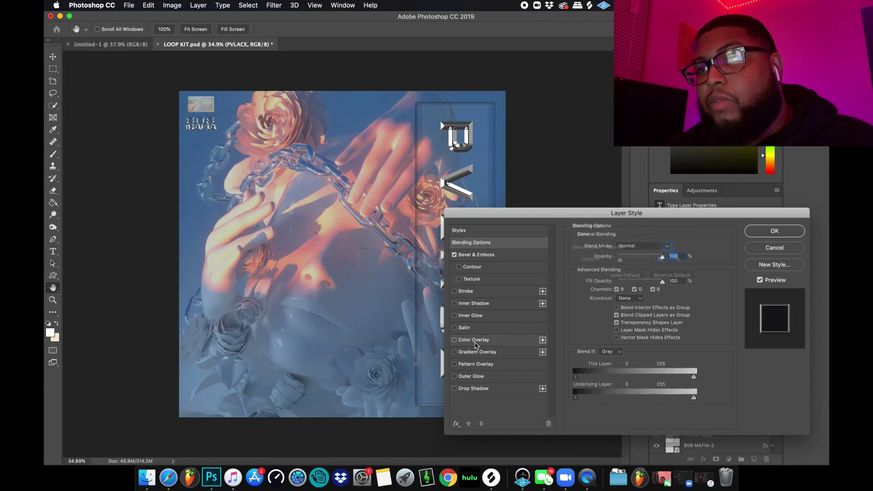
Add a Color Overlay to PVLACE at 53% opacity
{"action": "left_click", "coordinate": [473, 342]}
{"action": "left_click_drag", "start_coordinate": [650, 256], "coordinate": [626, 258]}
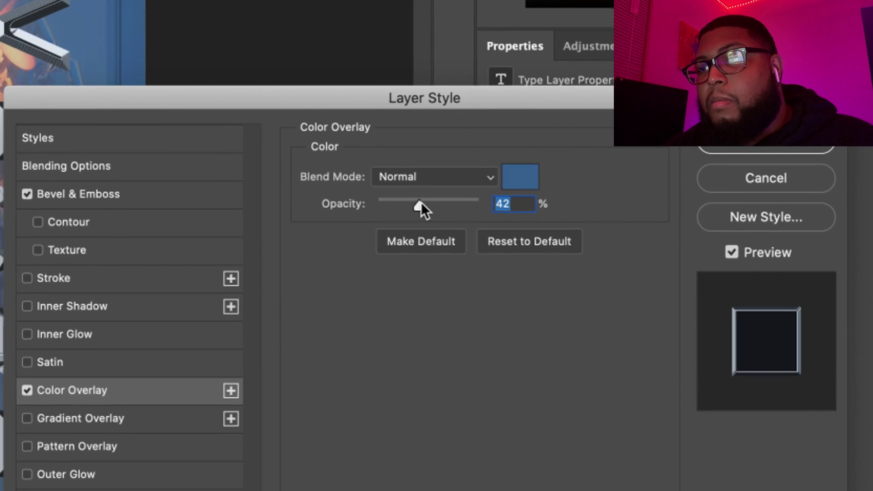
{"action": "left_click_drag", "start_coordinate": [421, 204], "coordinate": [431, 205]}
{"action": "key", "text": "Return"}
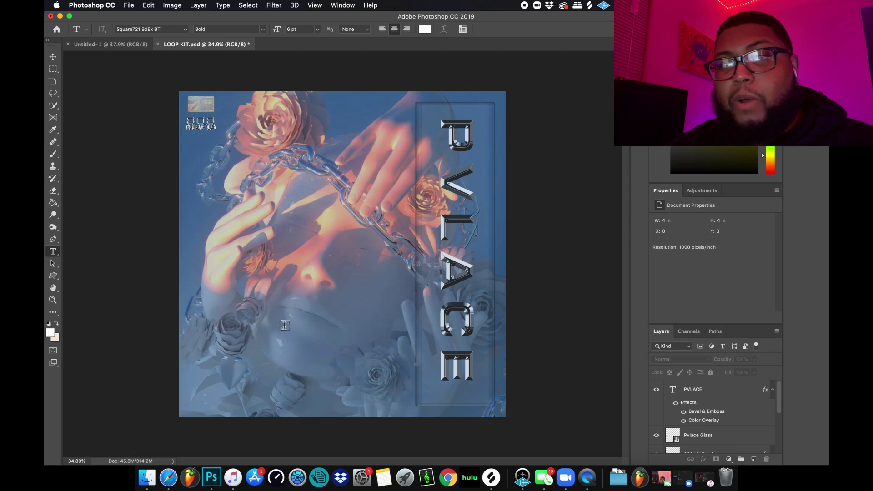
{"action": "left_click", "coordinate": [282, 324]}
Type LOOP KIT beneath PVLACE and give it Bevel & Emboss
{"action": "key", "text": "BackSpace"}
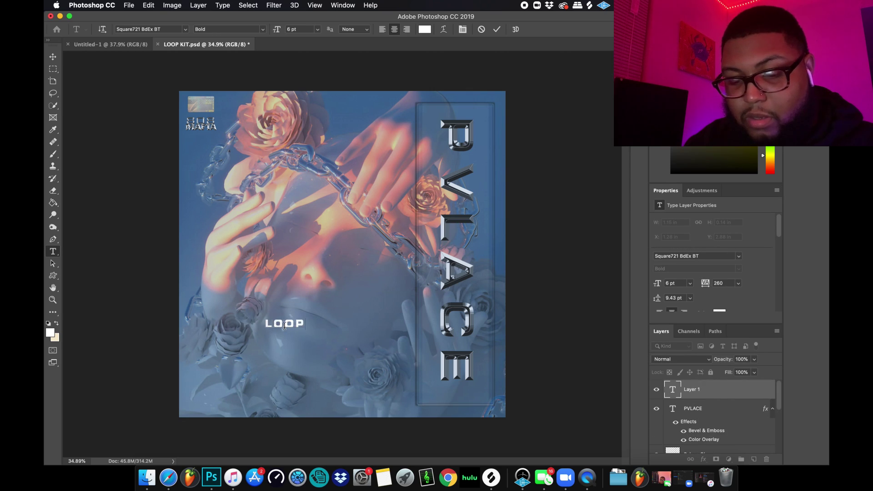
{"action": "type", "text": "LOOP KIT"}
{"action": "key", "text": "Escape"}
{"action": "key", "text": "v"}
{"action": "double_click", "coordinate": [735, 392]}
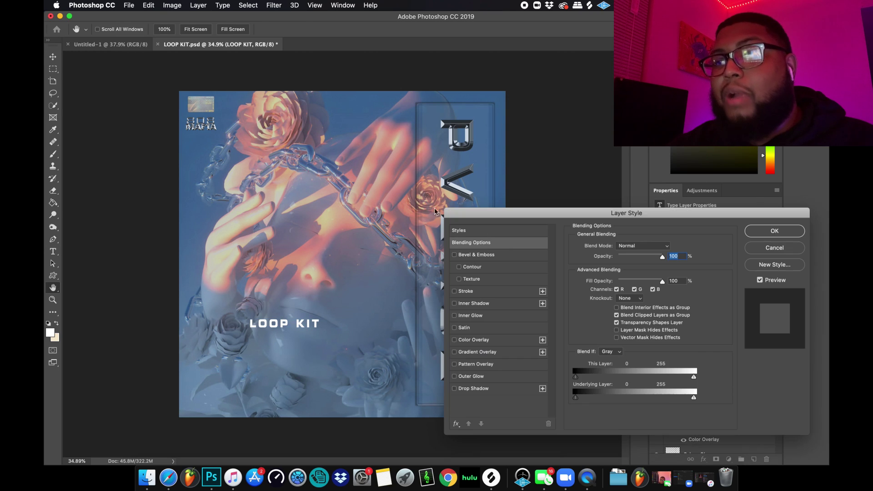
{"action": "left_click", "coordinate": [475, 257]}
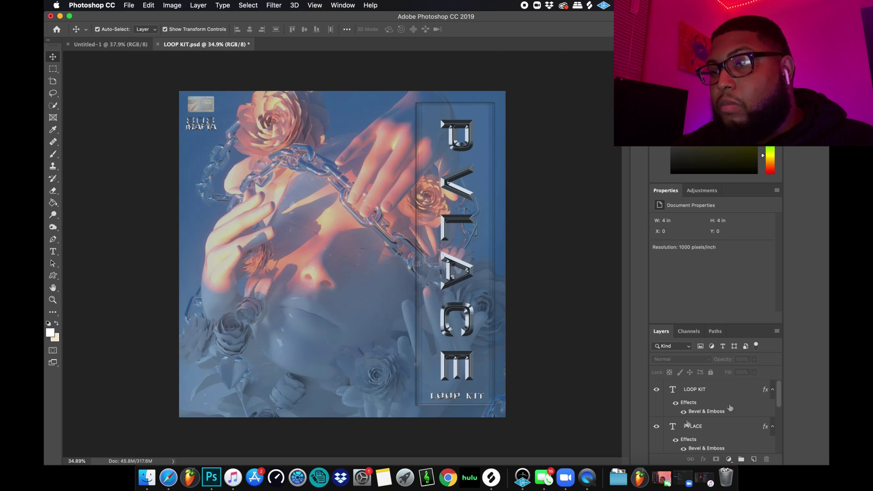
{"action": "scroll", "coordinate": [725, 425], "scroll_direction": "down", "scroll_amount": 3}
{"action": "scroll", "coordinate": [725, 425], "scroll_direction": "up", "scroll_amount": 4}
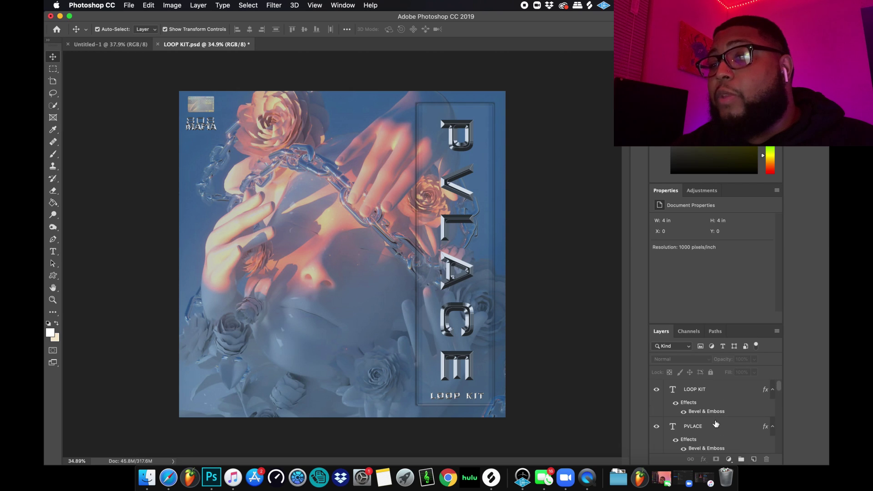
{"action": "scroll", "coordinate": [716, 424], "scroll_direction": "down", "scroll_amount": 3}
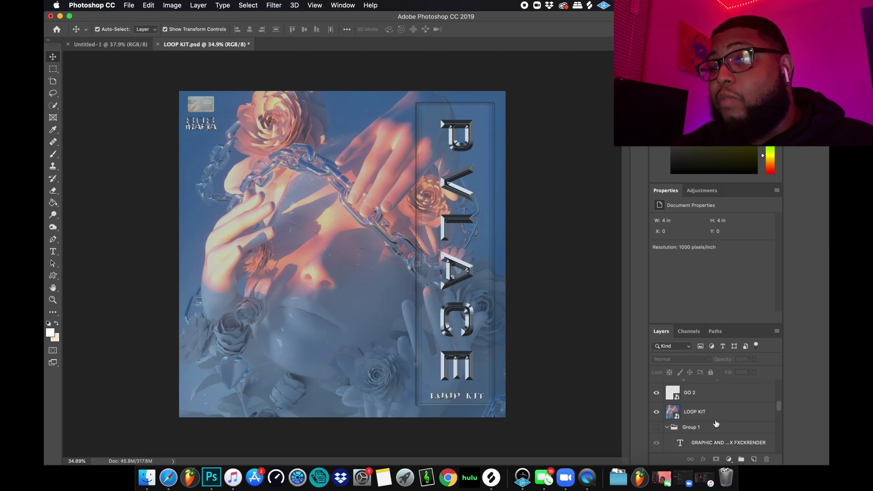
Add bevelled VOL VI text atop the panel, then place the 0001.jpeg barcode image
{"action": "left_click", "coordinate": [668, 428]}
{"action": "left_click", "coordinate": [53, 251]}
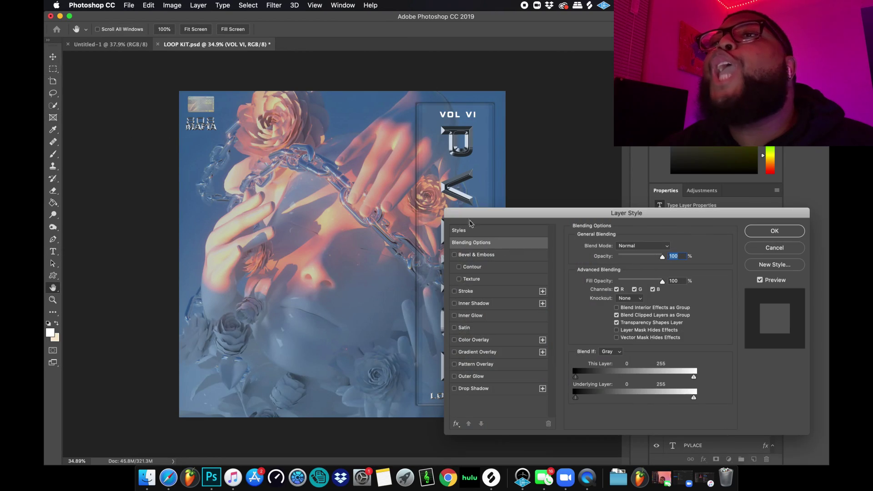
{"action": "left_click", "coordinate": [473, 254]}
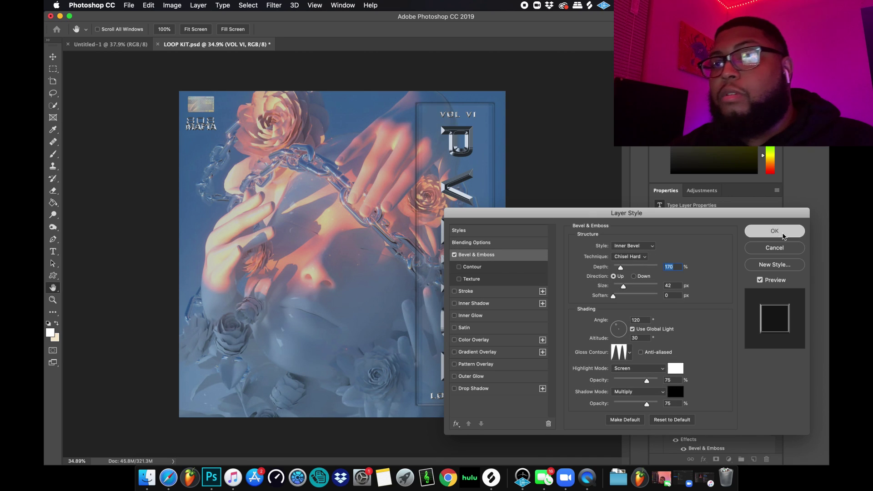
{"action": "left_click", "coordinate": [774, 231]}
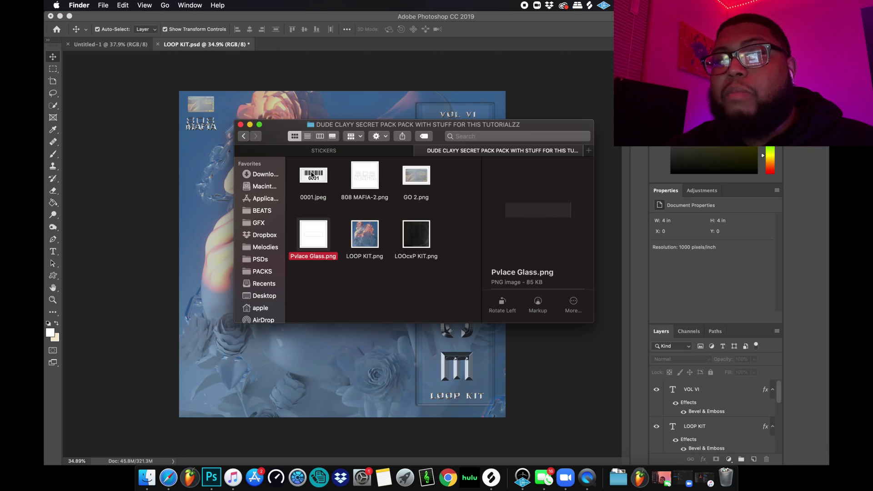
{"action": "left_click", "coordinate": [312, 195]}
{"action": "double_click", "coordinate": [311, 195]}
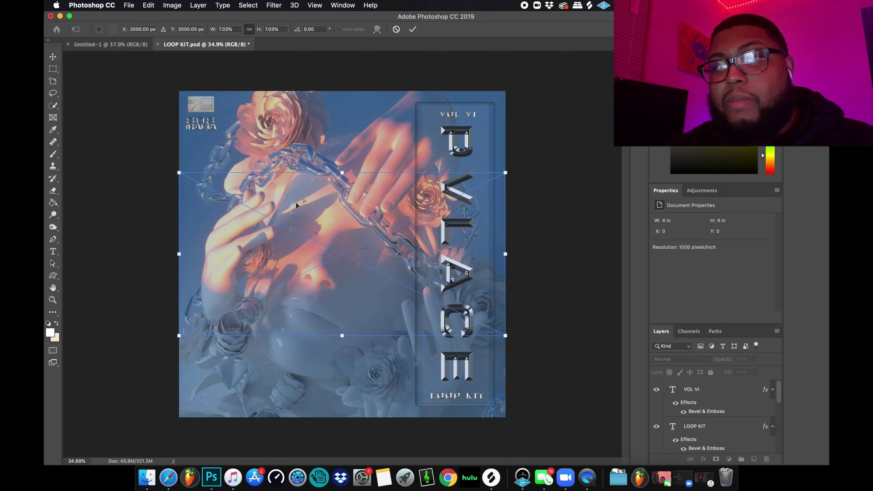
Scale the 0001 barcode down to fit the cover's bottom-left corner
{"action": "left_click_drag", "start_coordinate": [340, 273], "coordinate": [331, 315]}
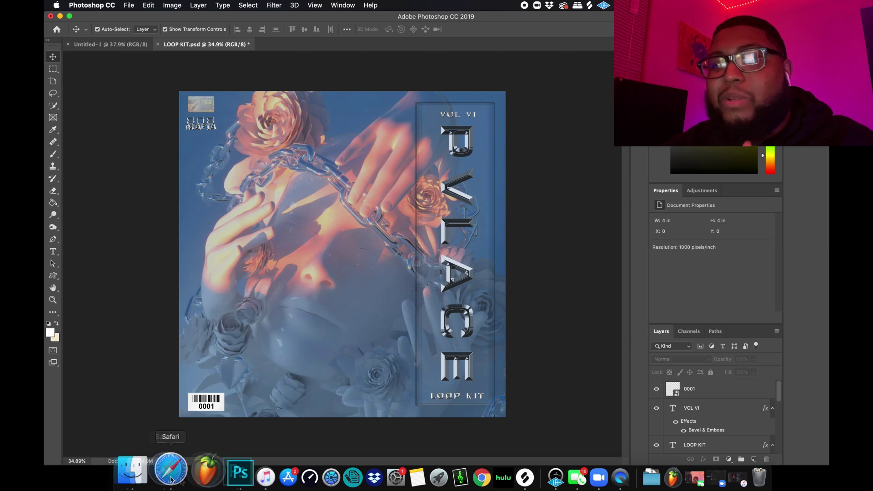
Drag LOOcxP KIT.png from the cover assets folder onto the canvas and commit the placement
{"action": "left_click", "coordinate": [175, 477]}
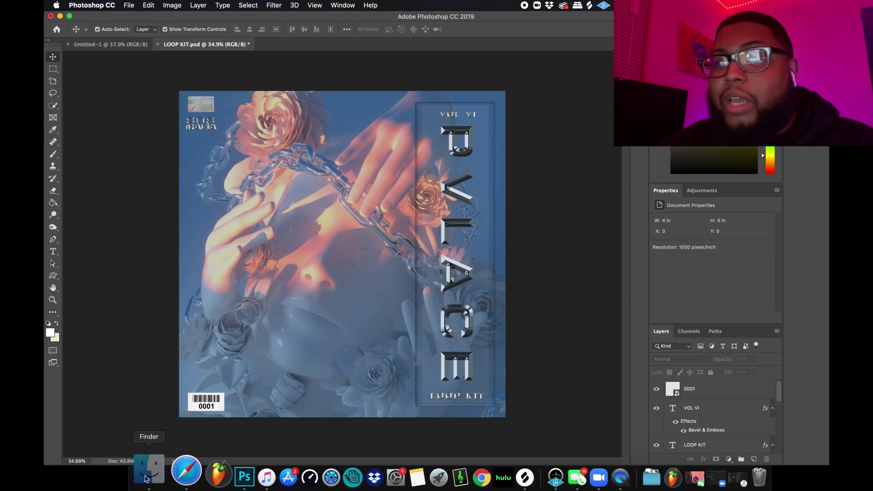
{"action": "left_click", "coordinate": [146, 477]}
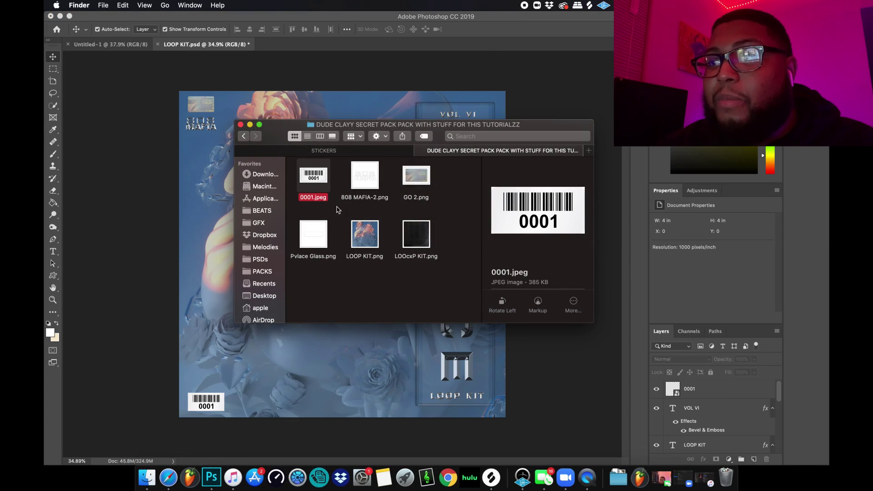
{"action": "left_click", "coordinate": [425, 241]}
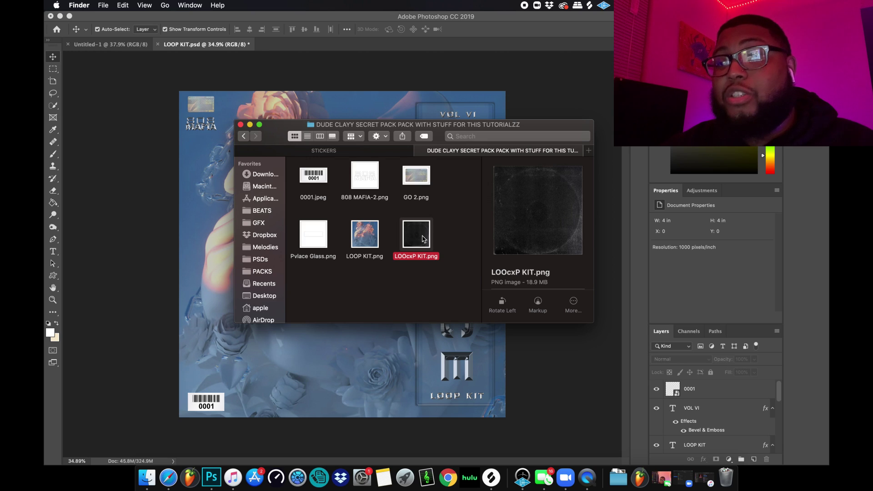
{"action": "left_click_drag", "start_coordinate": [422, 239], "coordinate": [288, 361]}
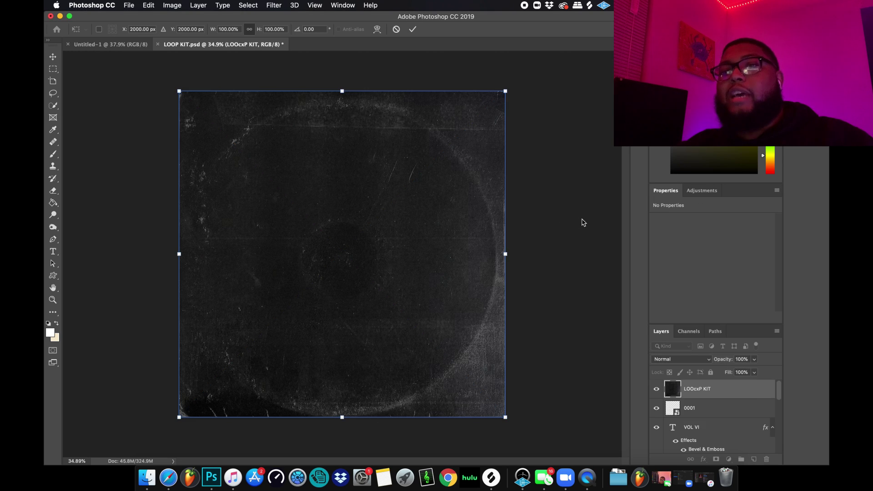
{"action": "key", "text": "Return"}
Move the LOOcxP KIT texture layer down between GO 2 and LOOP KIT
{"action": "left_click_drag", "start_coordinate": [774, 404], "coordinate": [726, 460]}
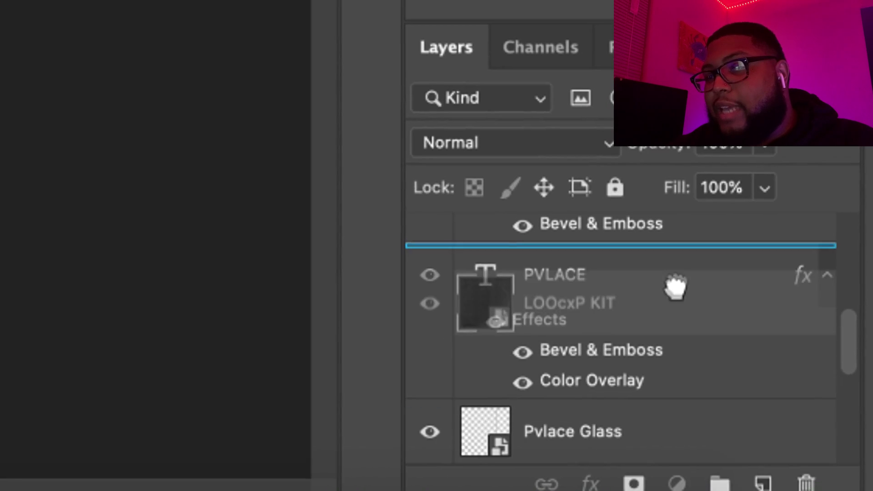
{"action": "left_click_drag", "start_coordinate": [636, 486], "coordinate": [661, 359]}
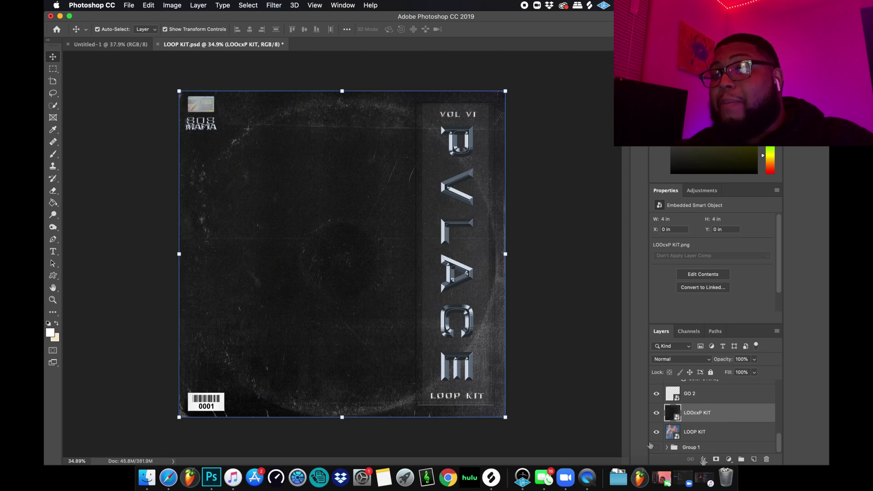
{"action": "left_click", "coordinate": [731, 435]}
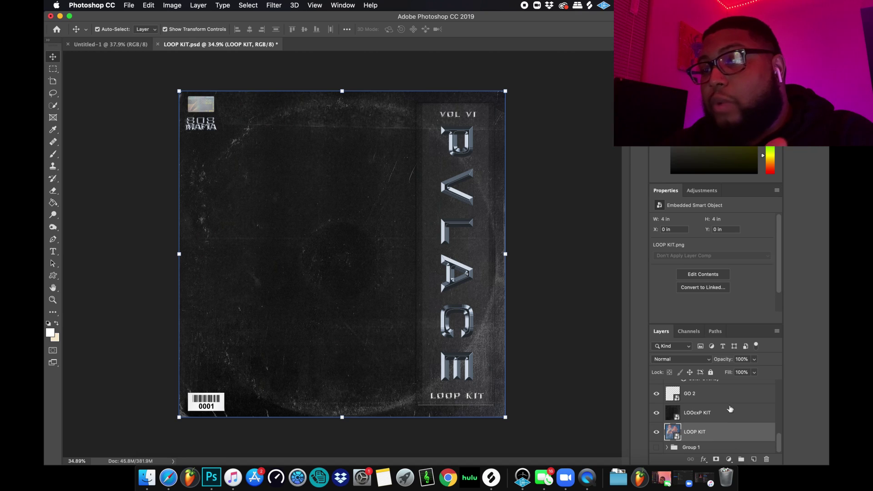
Set the LOOcxP KIT texture to Screen blending at 33% opacity
{"action": "left_click", "coordinate": [730, 410]}
{"action": "left_click", "coordinate": [682, 360]}
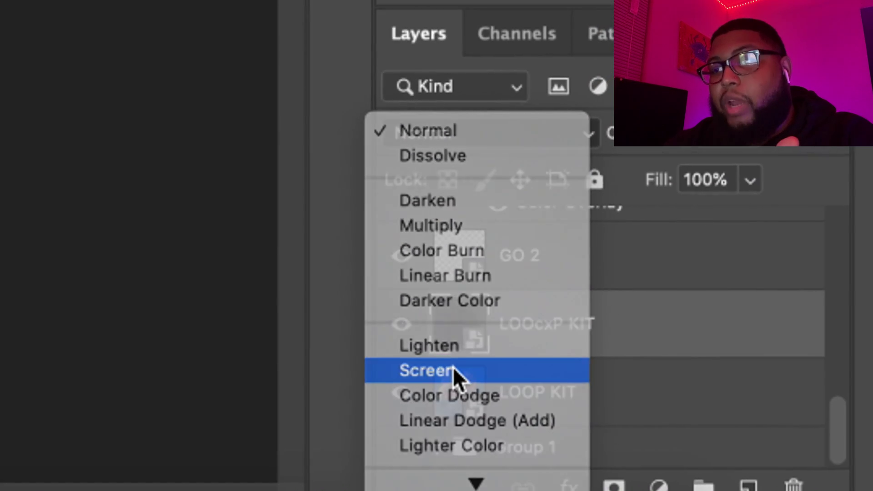
{"action": "left_click", "coordinate": [458, 366]}
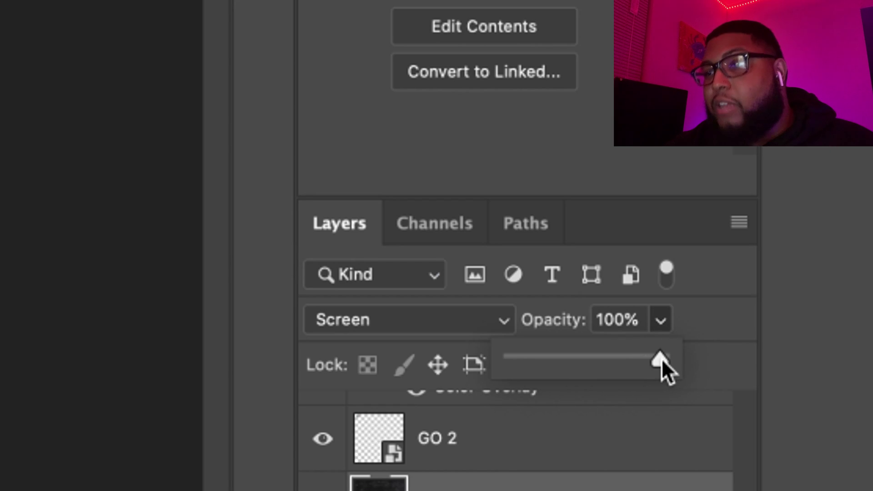
{"action": "left_click_drag", "start_coordinate": [655, 363], "coordinate": [565, 372]}
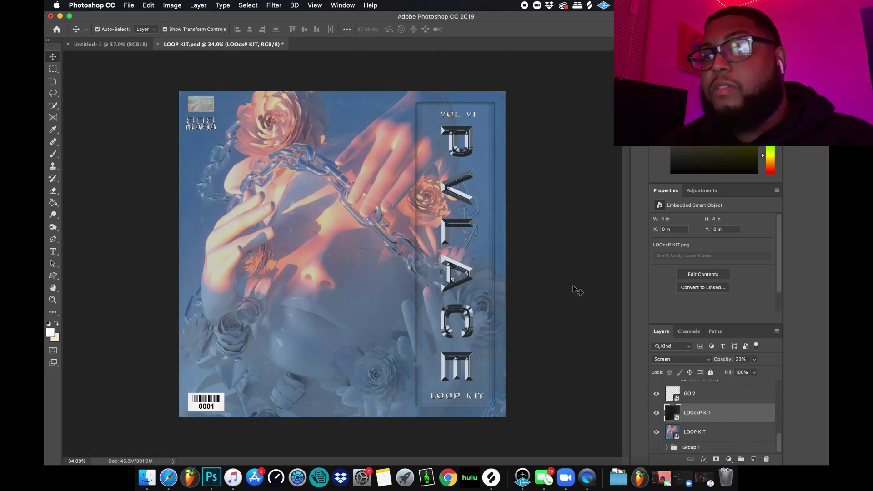
{"action": "left_click", "coordinate": [723, 454]}
Select every cover layer and group them with Cmd+G into Group 2
{"action": "scroll", "coordinate": [691, 397], "scroll_direction": "up", "scroll_amount": 5}
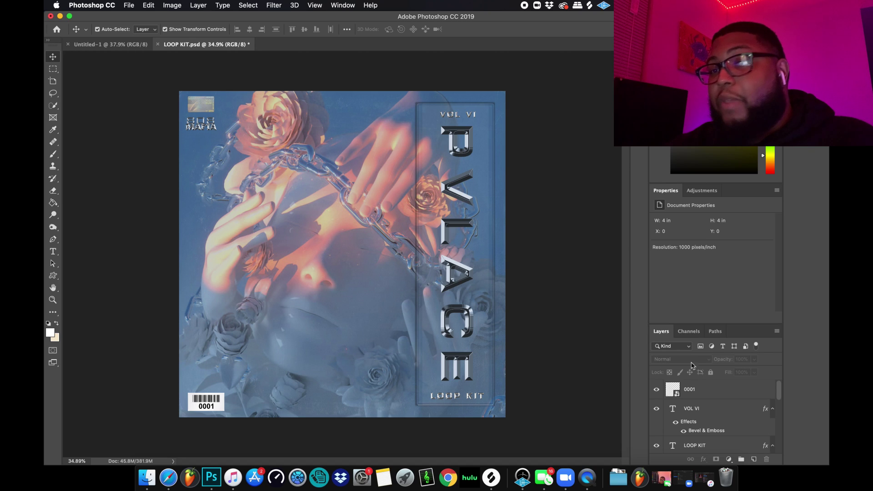
{"action": "left_click_drag", "start_coordinate": [571, 432], "coordinate": [111, 92]}
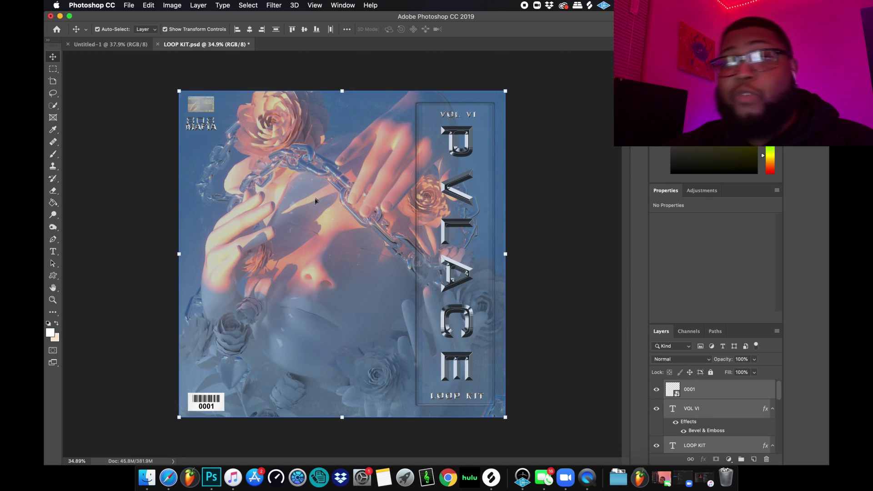
{"action": "left_click_drag", "start_coordinate": [589, 380], "coordinate": [109, 74]}
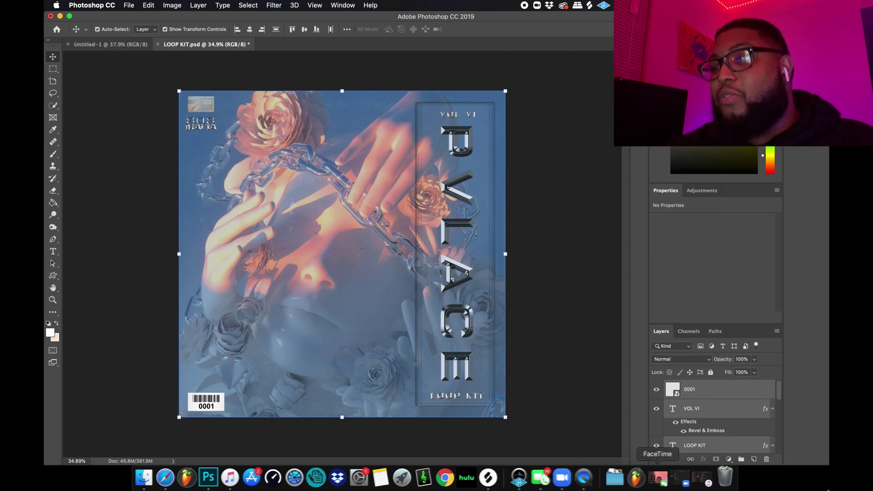
{"action": "left_click", "coordinate": [742, 460]}
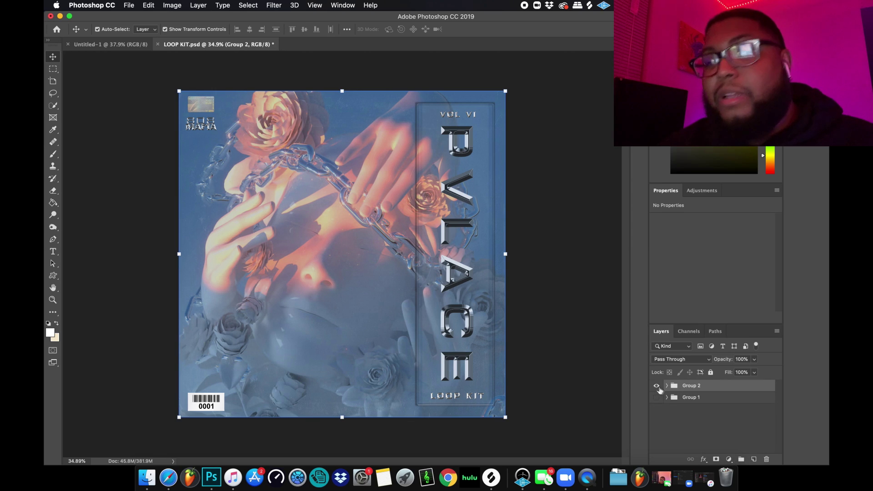